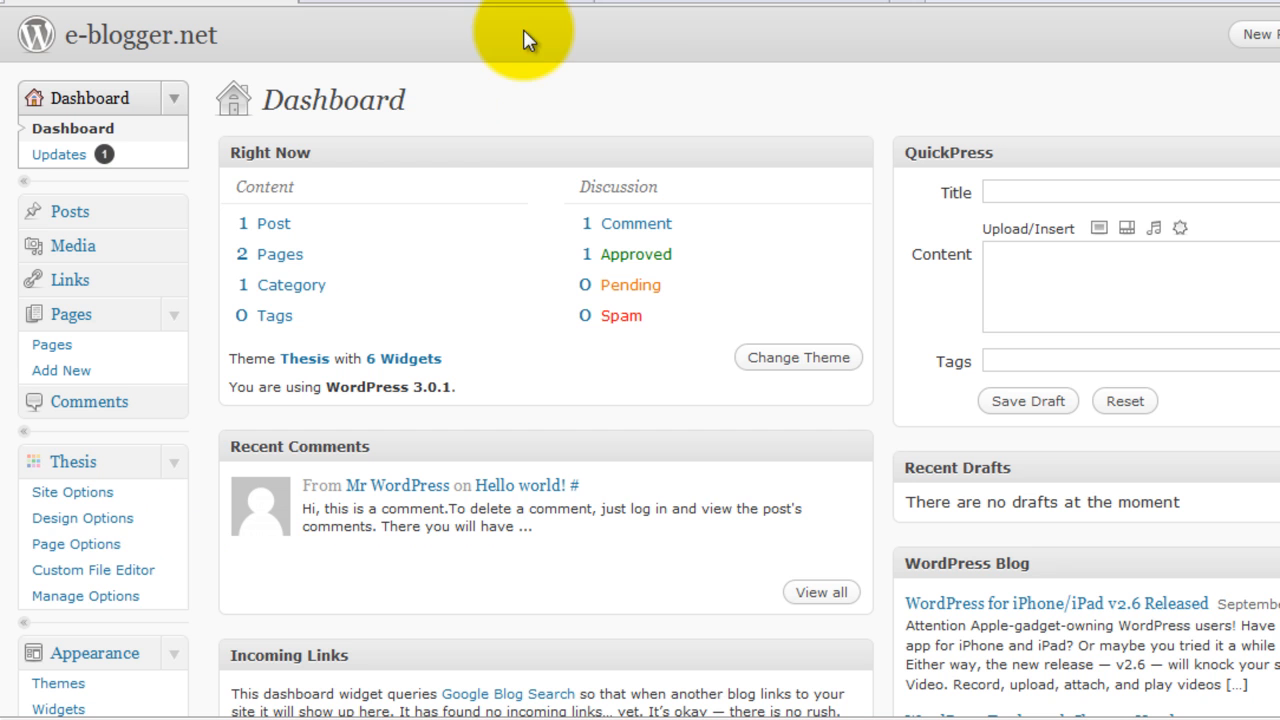
- Check the blog's public front page, then return to the WordPress dashboard
{"action": "left_click", "coordinate": [686, 9]}
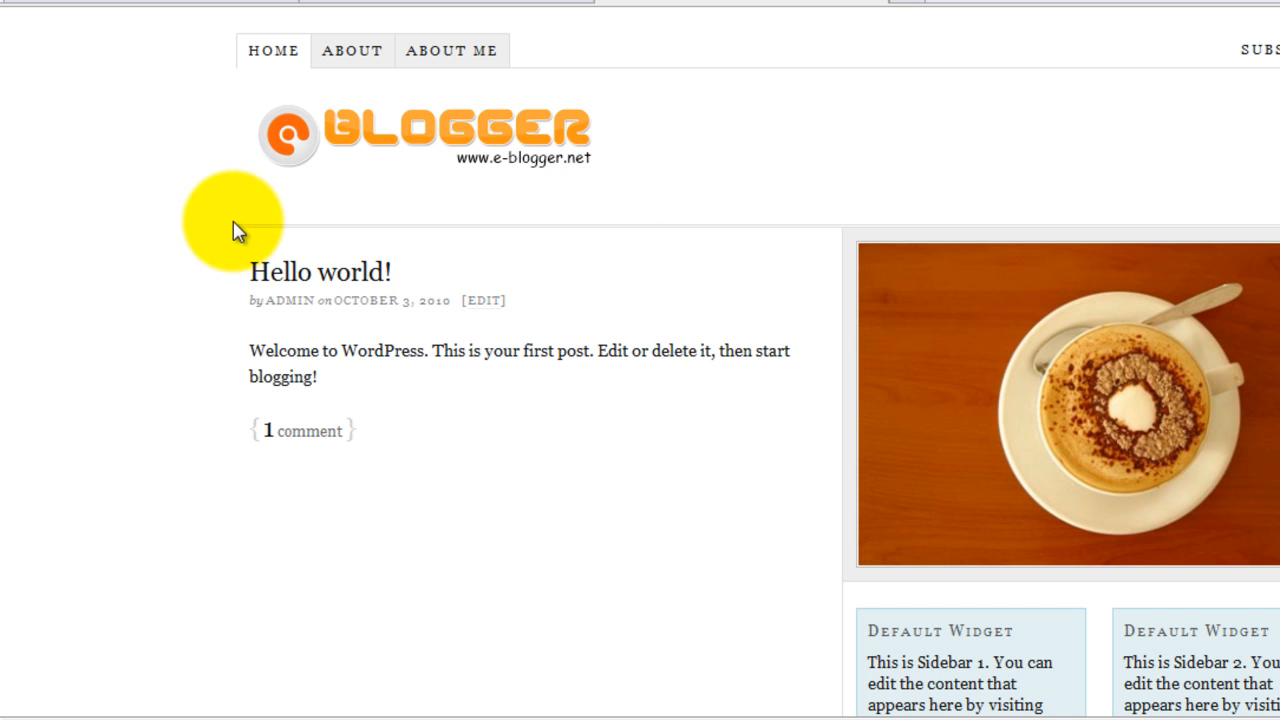
{"action": "left_click", "coordinate": [152, 3]}
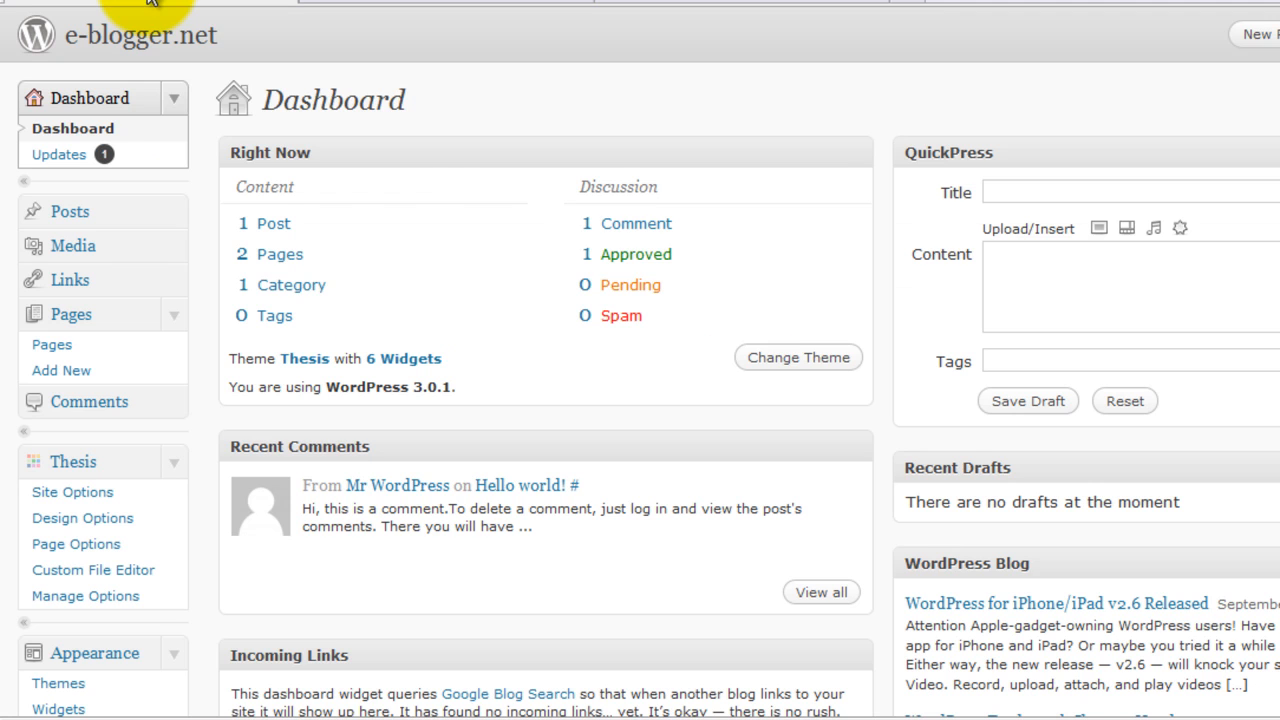
{"action": "scroll", "coordinate": [200, 370], "scroll_direction": "down", "scroll_amount": 1}
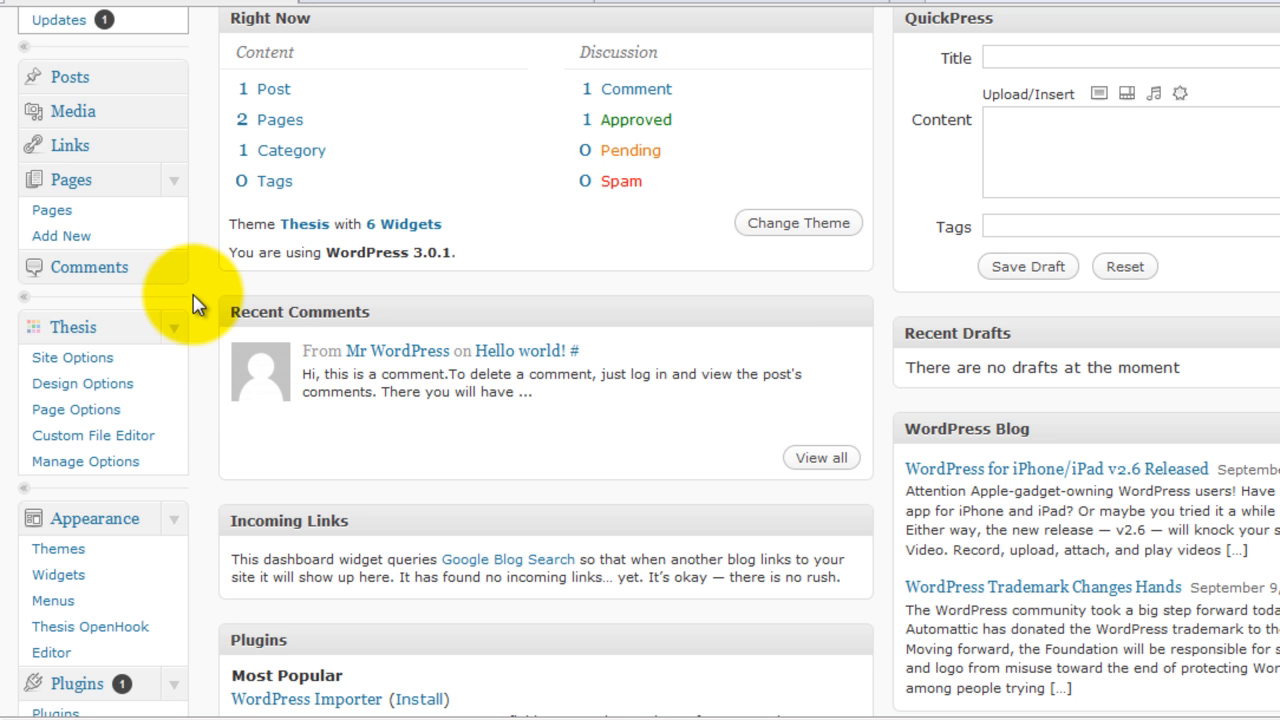
{"action": "scroll", "coordinate": [170, 330], "scroll_direction": "down", "scroll_amount": 3}
{"action": "scroll", "coordinate": [150, 450], "scroll_direction": "down", "scroll_amount": 2}
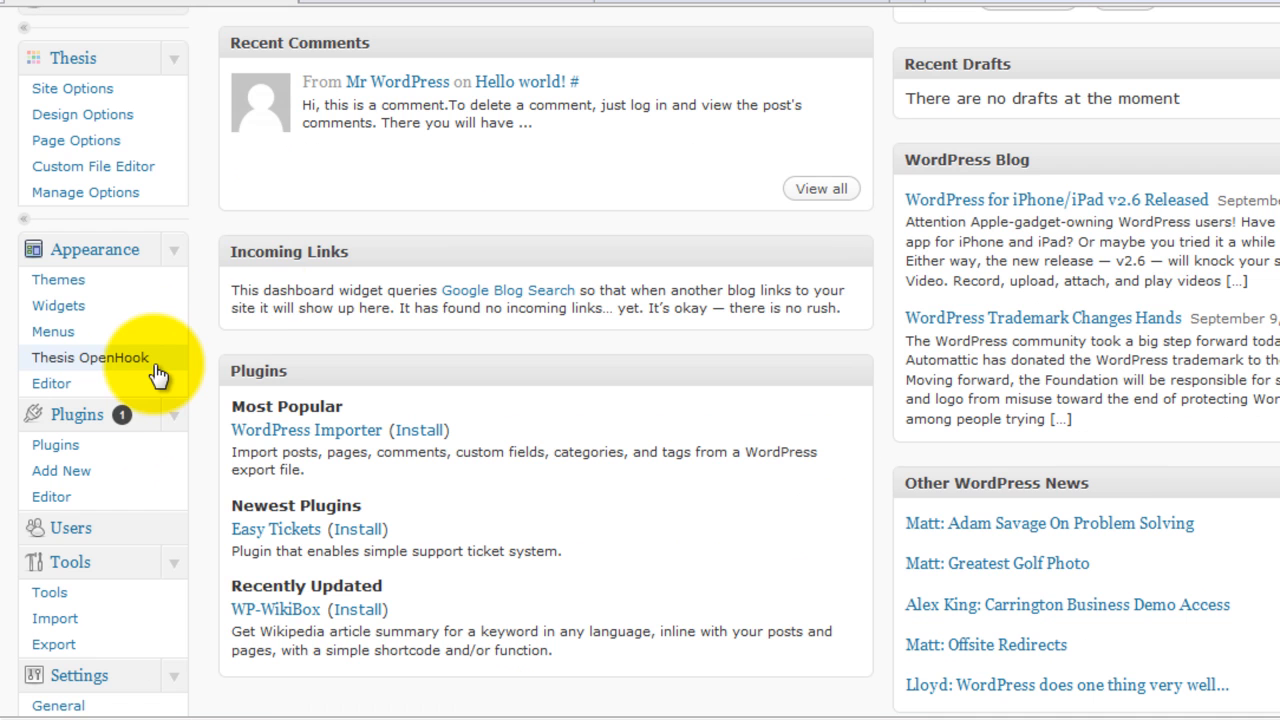
{"action": "scroll", "coordinate": [200, 30], "scroll_direction": "up", "scroll_amount": 2}
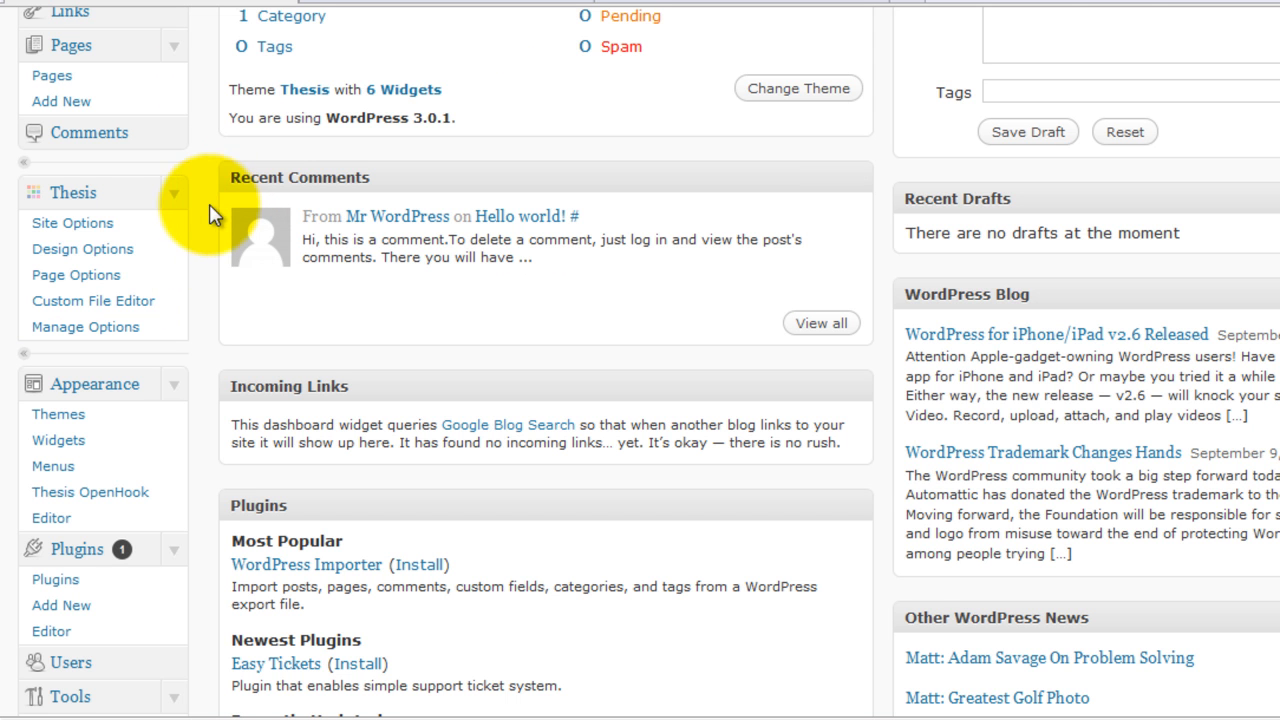
{"action": "scroll", "coordinate": [210, 225], "scroll_direction": "down", "scroll_amount": 3}
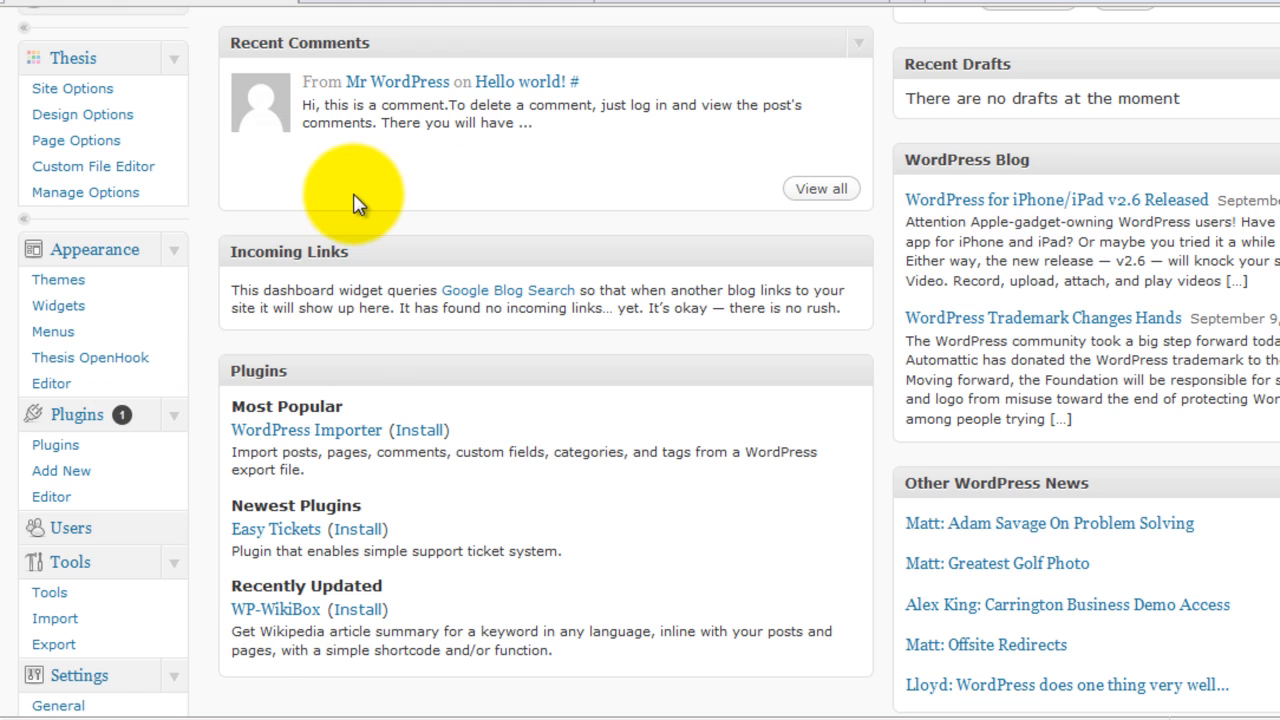
{"action": "scroll", "coordinate": [358, 200], "scroll_direction": "up", "scroll_amount": 5}
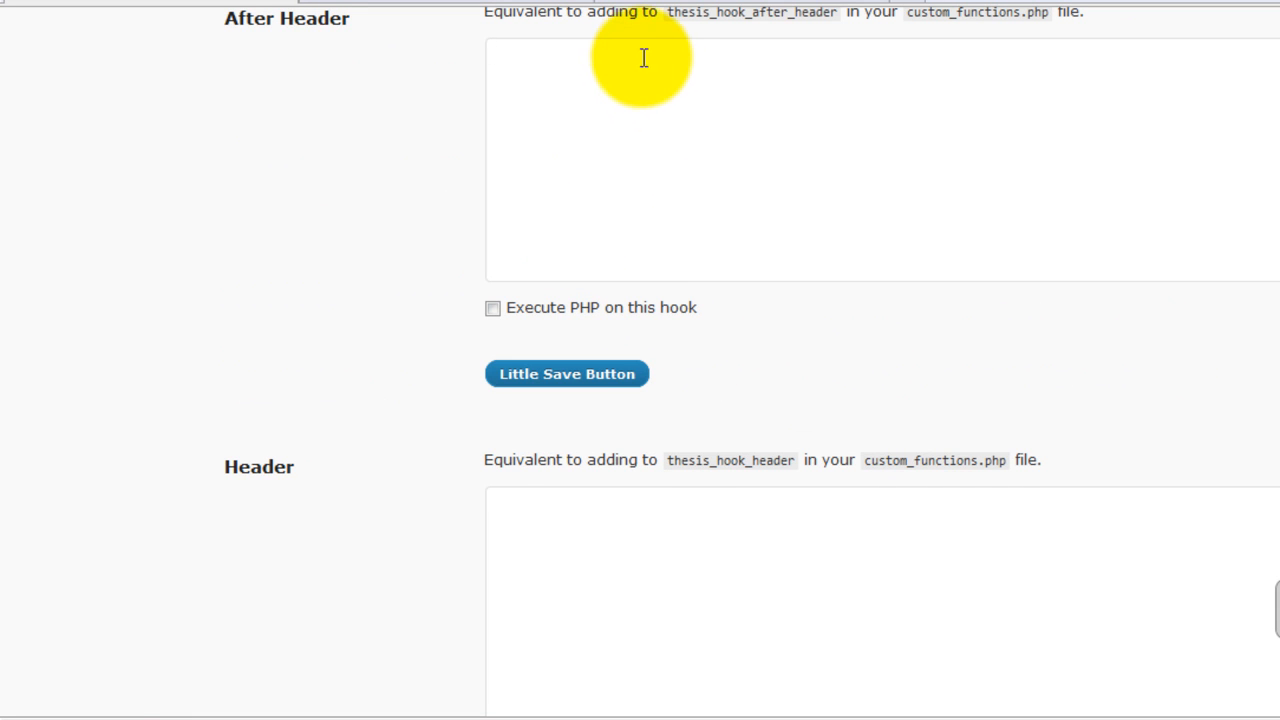
- Select the tutorial's full <ul class='menu'> code block for copying into the After Header hook
{"action": "left_click", "coordinate": [492, 55]}
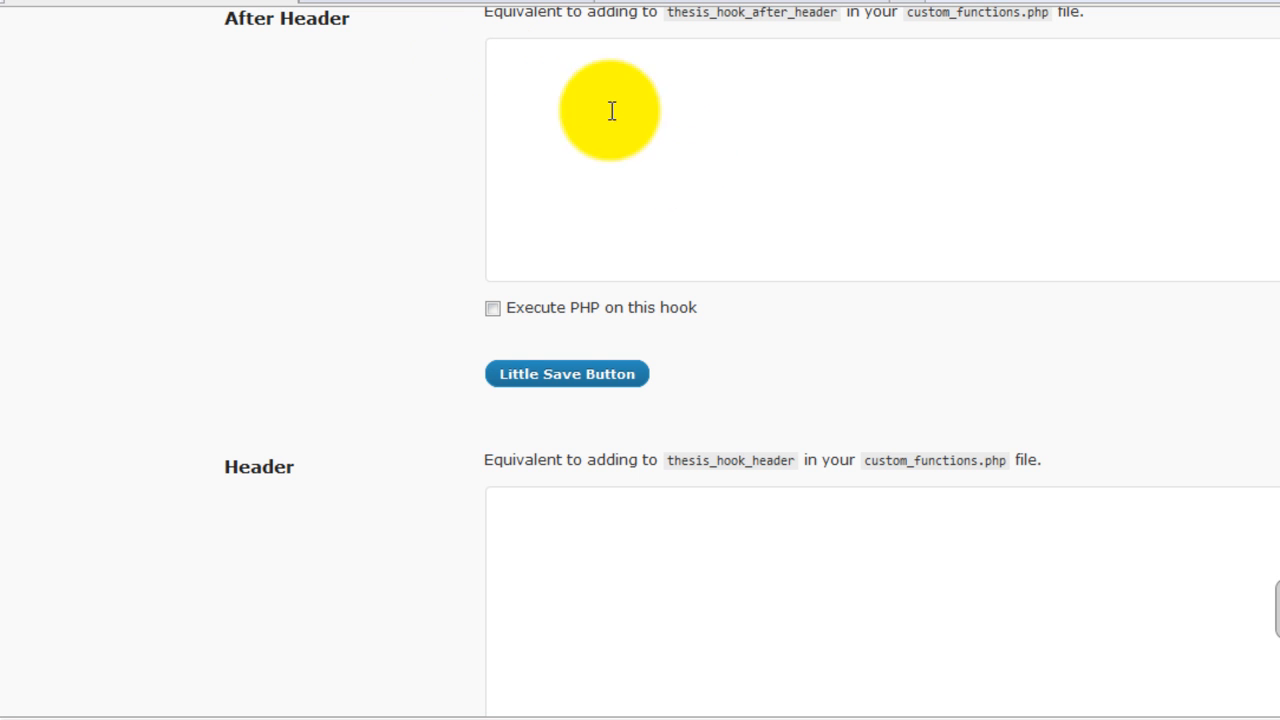
{"action": "left_click", "coordinate": [483, 4]}
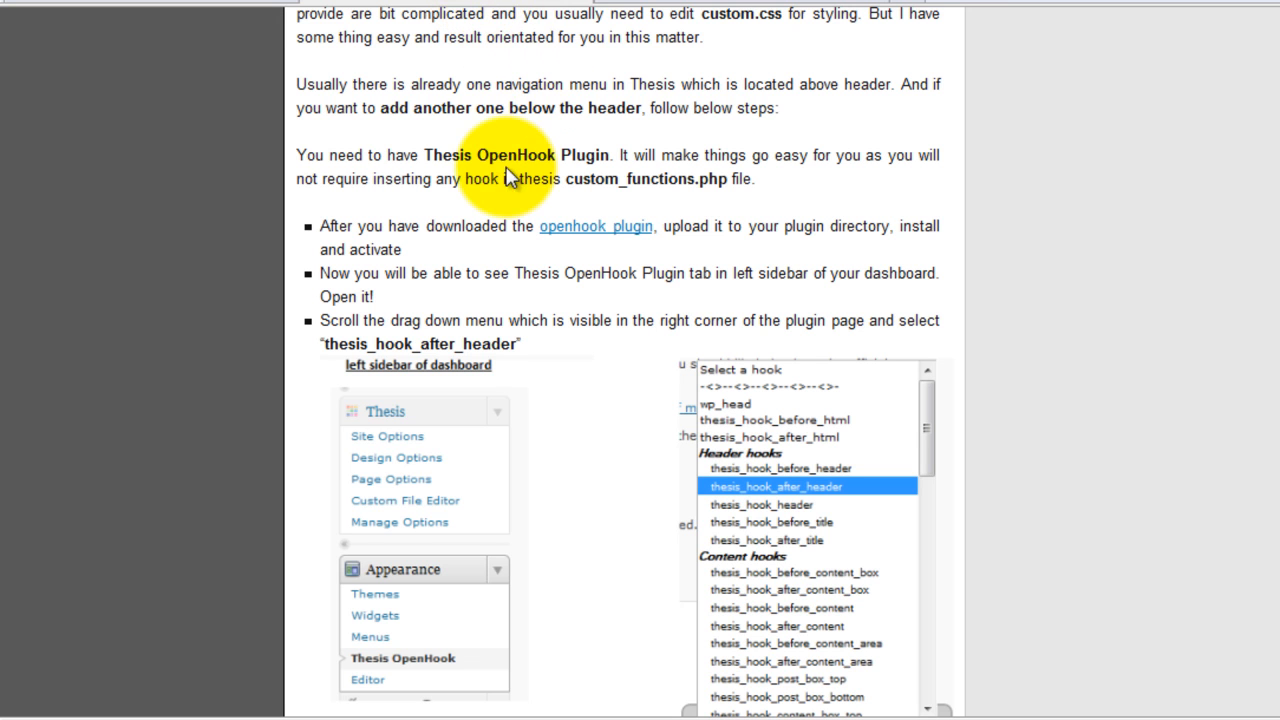
{"action": "scroll", "coordinate": [473, 158], "scroll_direction": "down", "scroll_amount": 3}
{"action": "scroll", "coordinate": [473, 158], "scroll_direction": "down", "scroll_amount": 6}
{"action": "scroll", "coordinate": [473, 158], "scroll_direction": "down", "scroll_amount": 3}
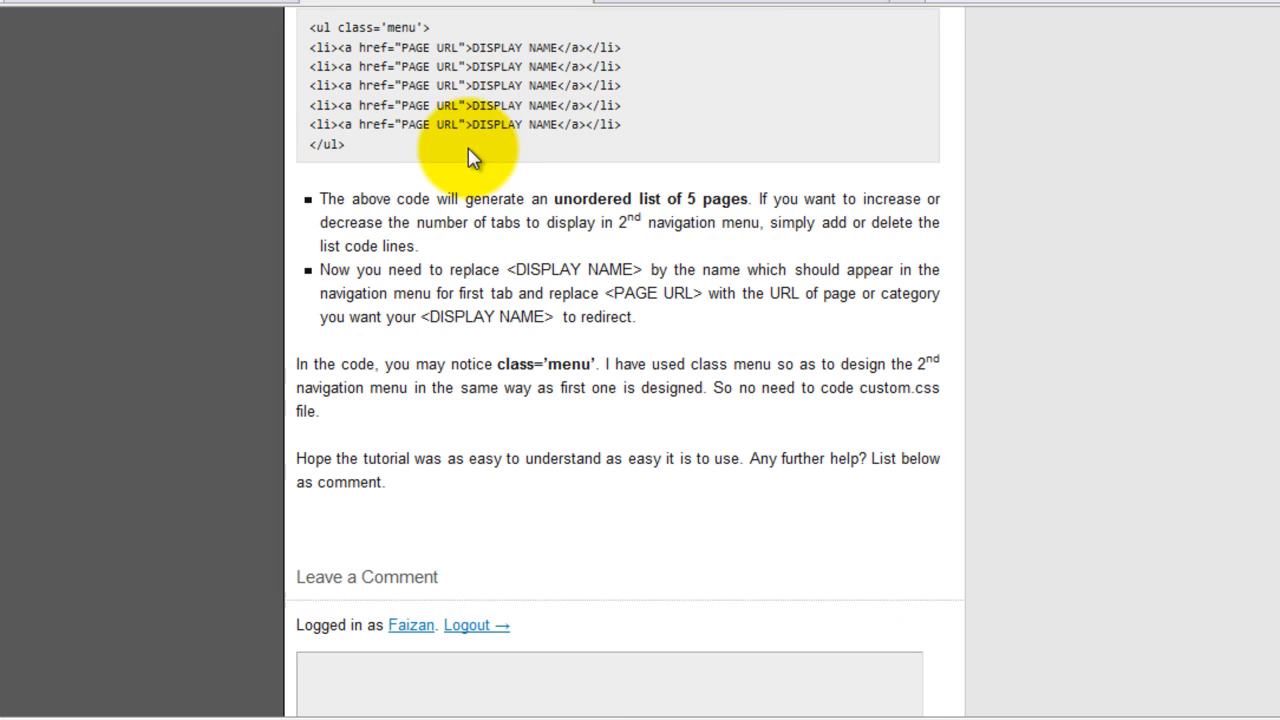
{"action": "scroll", "coordinate": [380, 180], "scroll_direction": "up", "scroll_amount": 2}
{"action": "left_click_drag", "start_coordinate": [350, 266], "coordinate": [308, 147]}
{"action": "key", "text": "ctrl+c"}
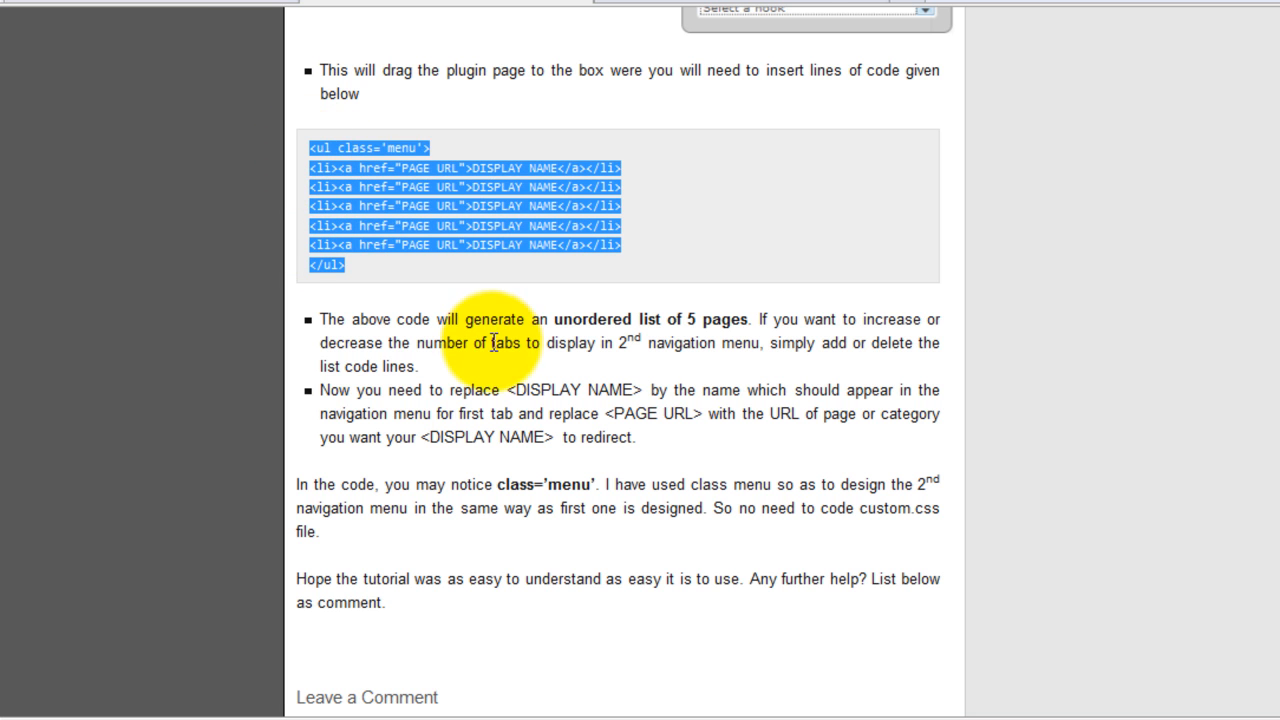
{"action": "left_click", "coordinate": [190, 18]}
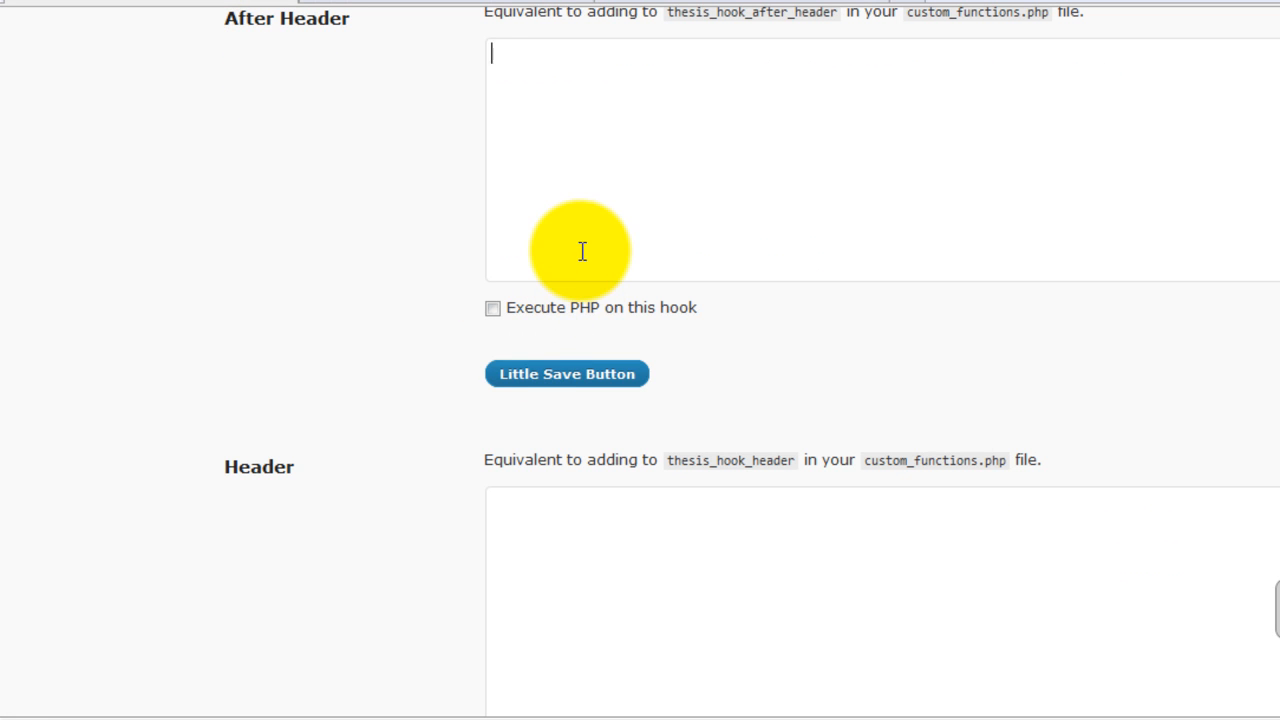
{"action": "key", "text": "ctrl+v"}
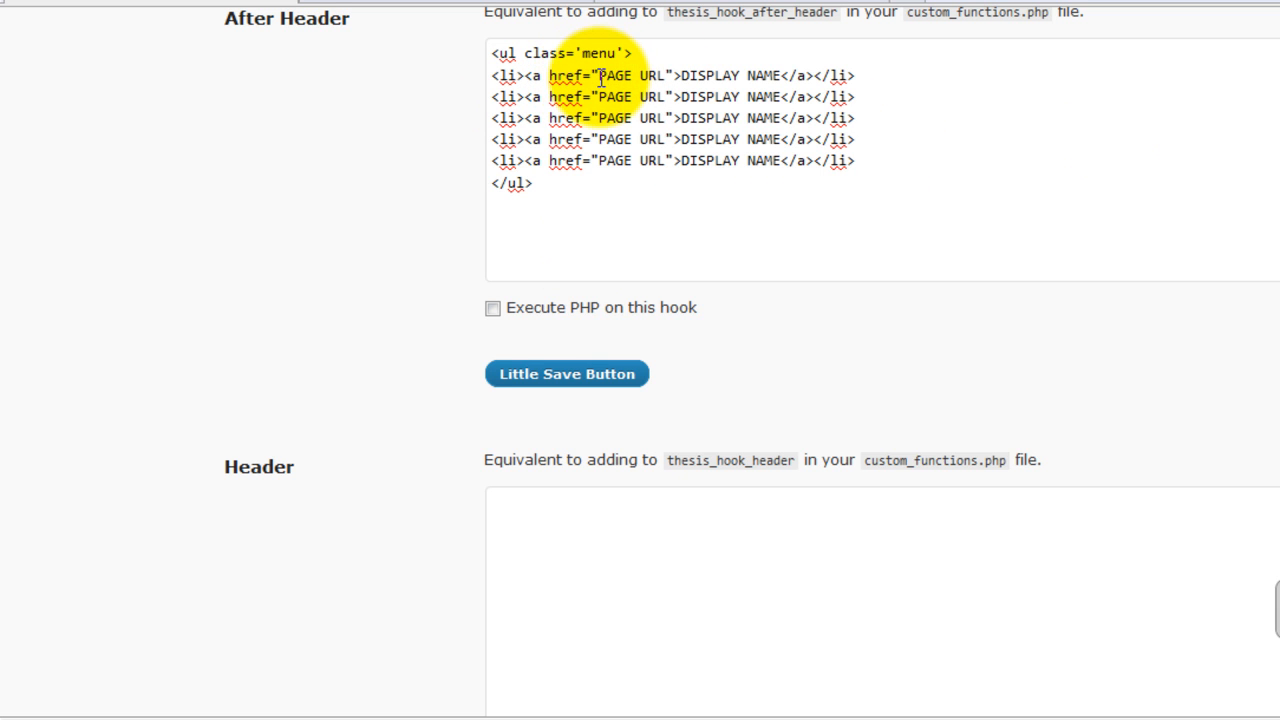
{"action": "left_click_drag", "start_coordinate": [599, 75], "coordinate": [665, 75]}
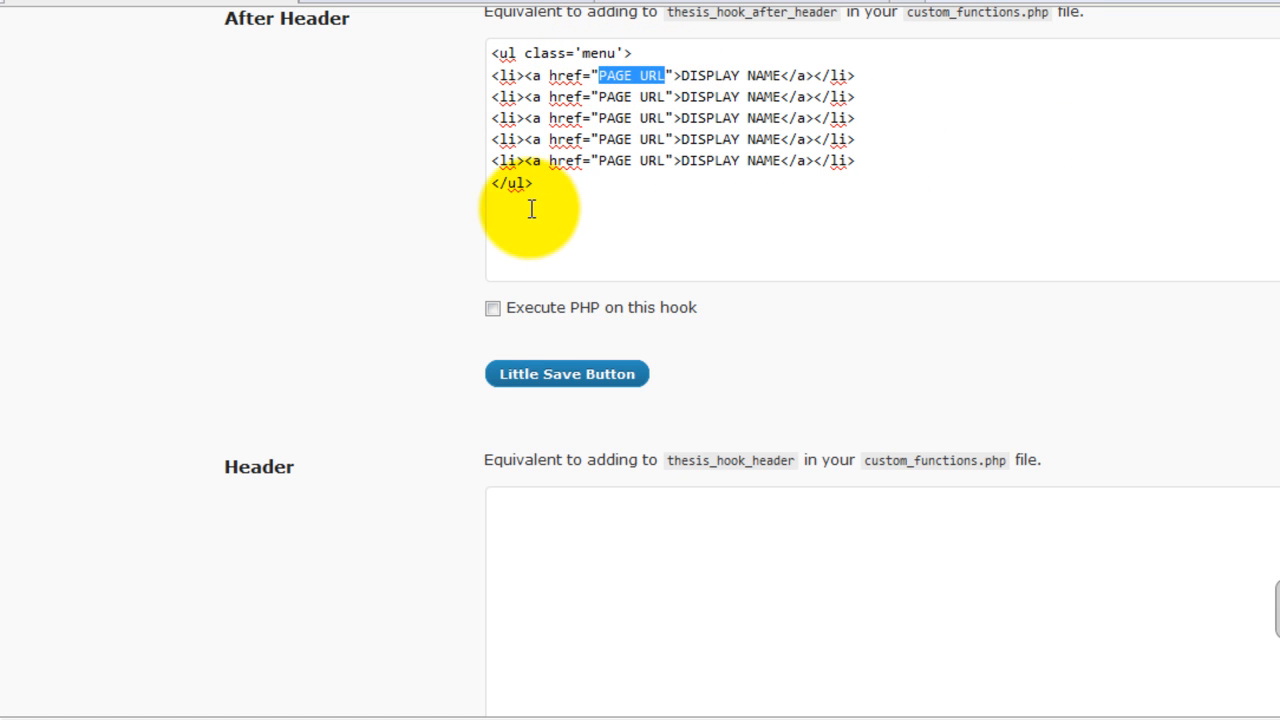
{"action": "type", "text": "htt"}
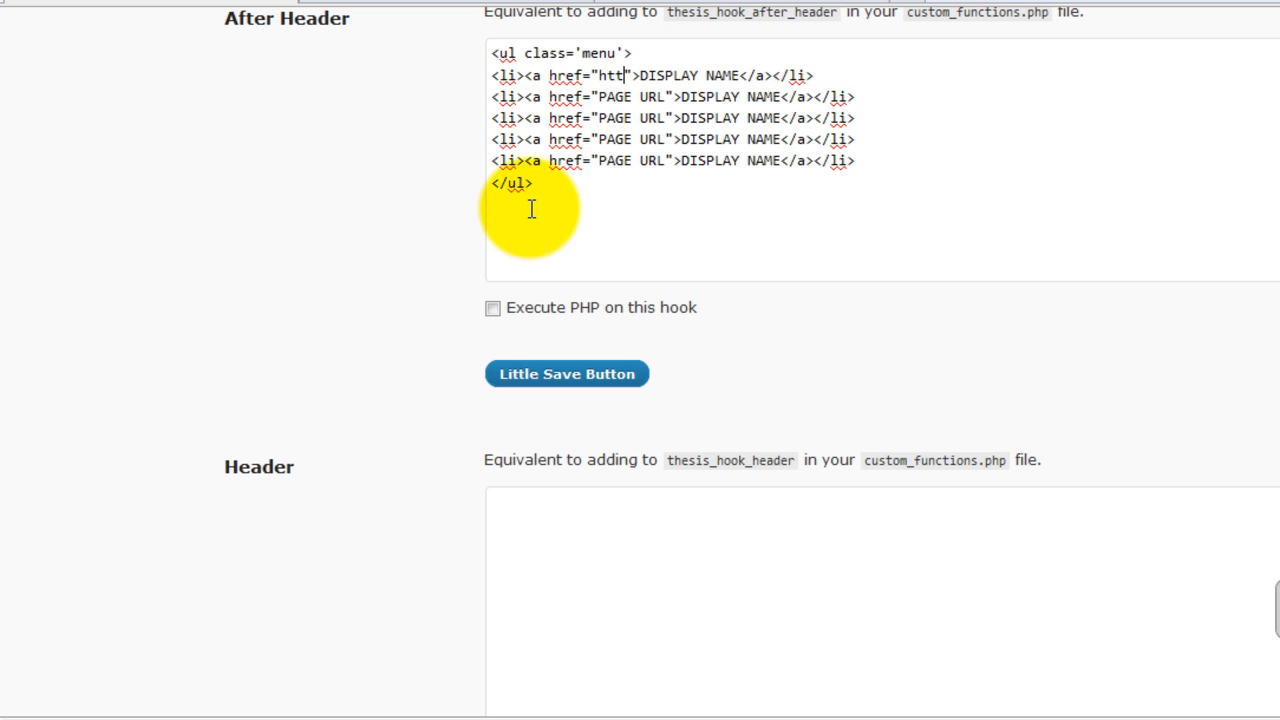
{"action": "type", "text": "p://"}
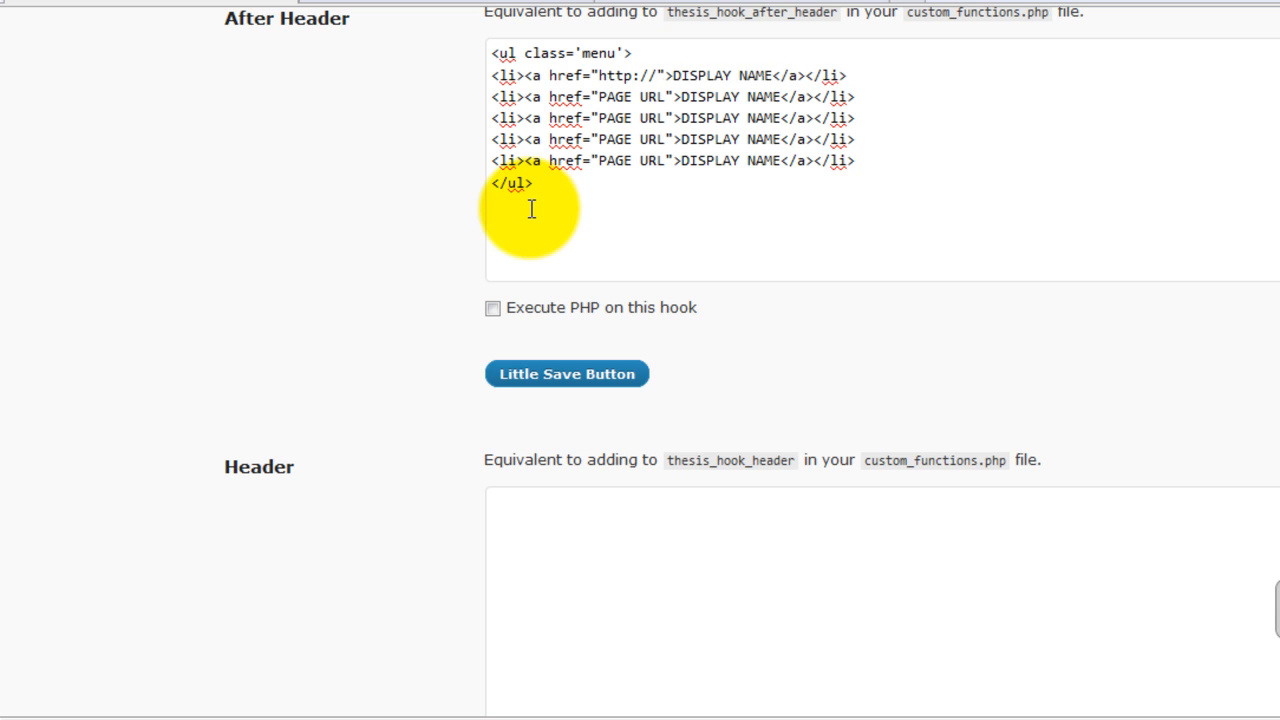
{"action": "type", "text": "e-blogger"}
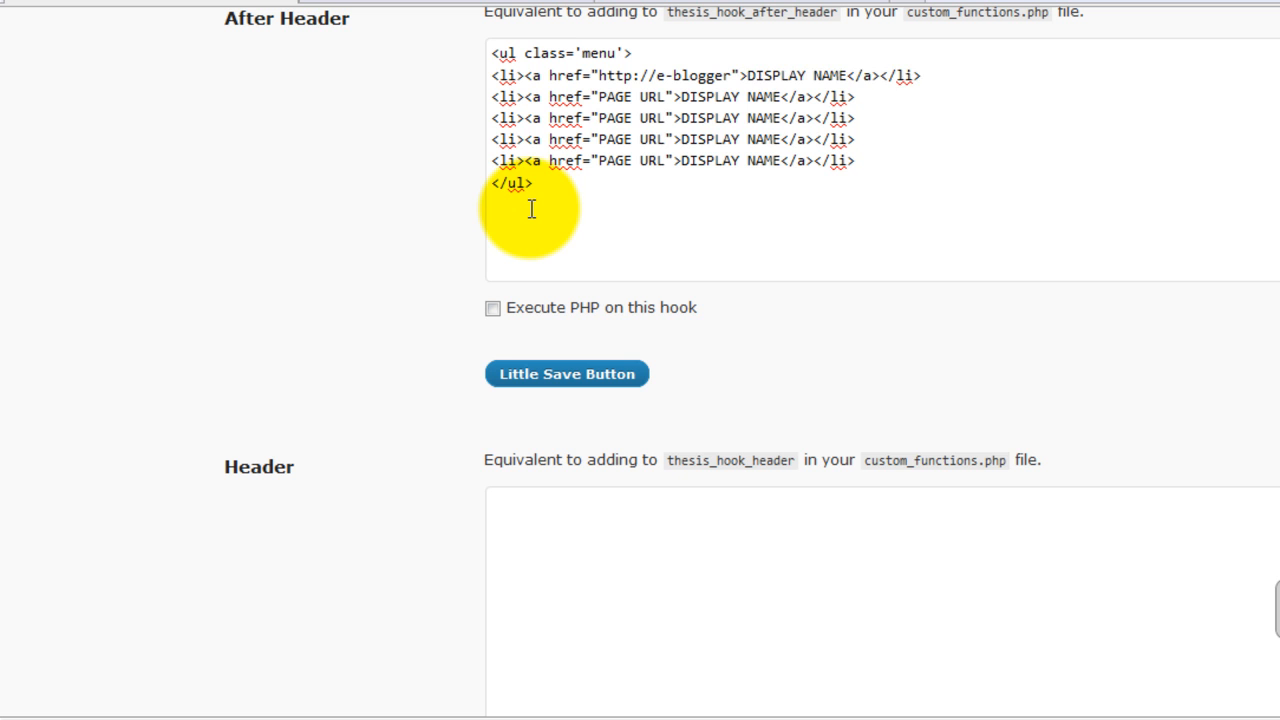
{"action": "type", "text": ".net"}
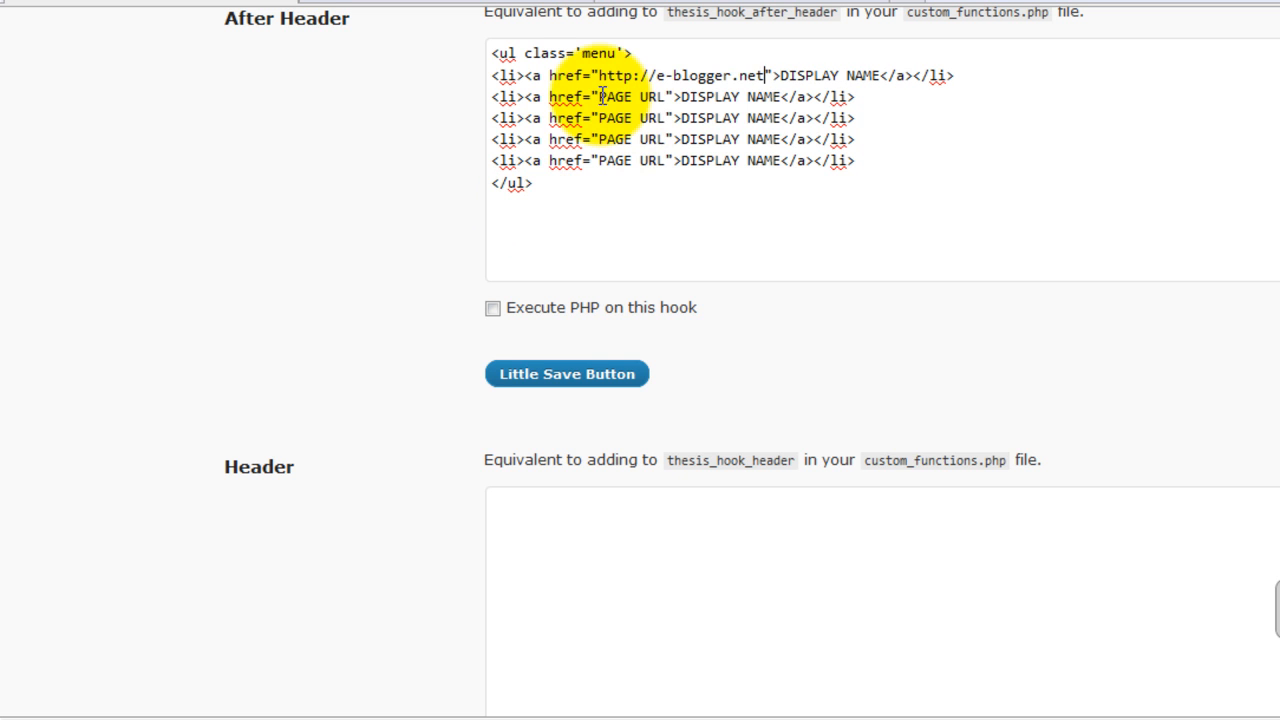
{"action": "mouse_move", "coordinate": [600, 96]}
{"action": "left_mouse_down"}
{"action": "mouse_move", "coordinate": [742, 96]}
{"action": "mouse_move", "coordinate": [664, 96]}
{"action": "left_mouse_up"}
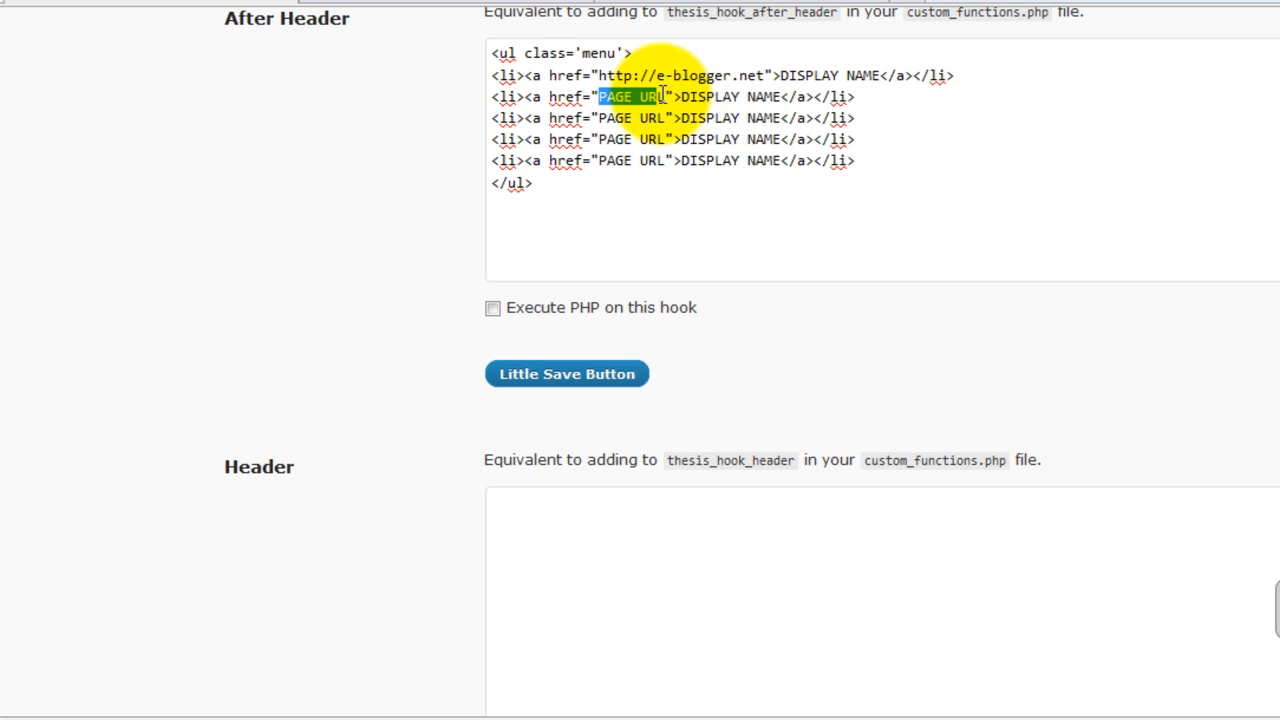
{"action": "type", "text": "http"}
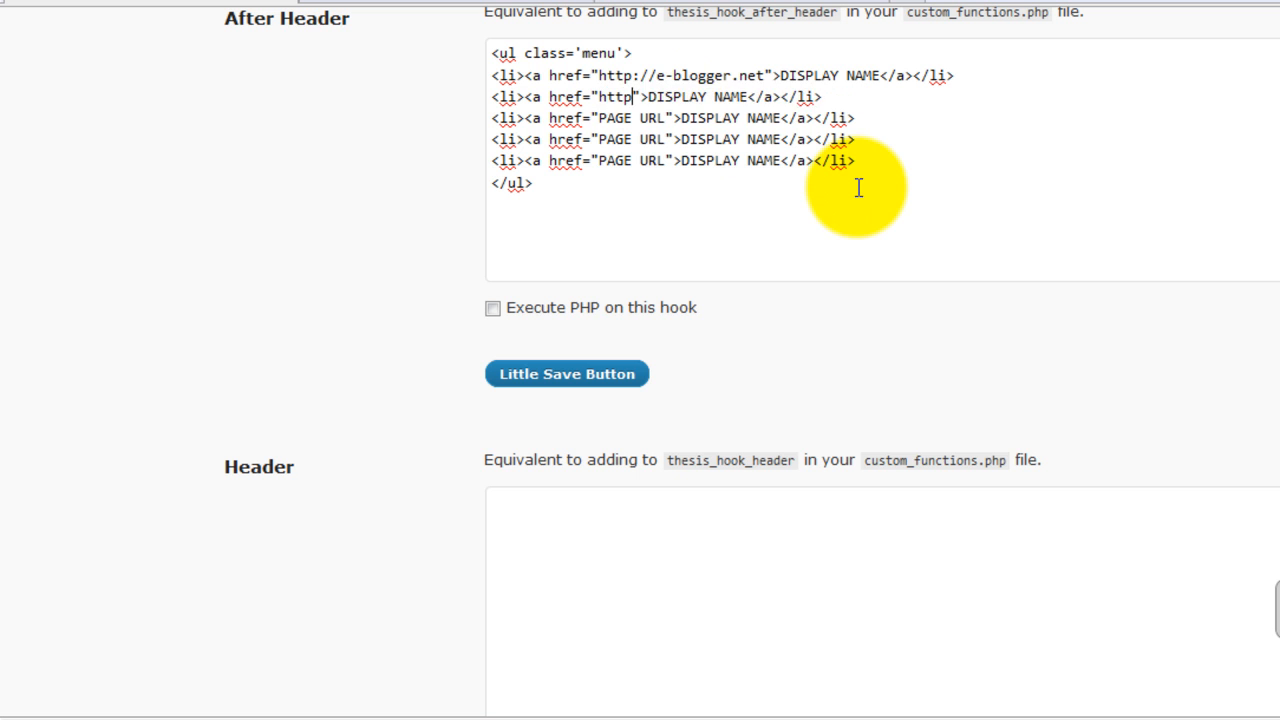
{"action": "type", "text": "://"}
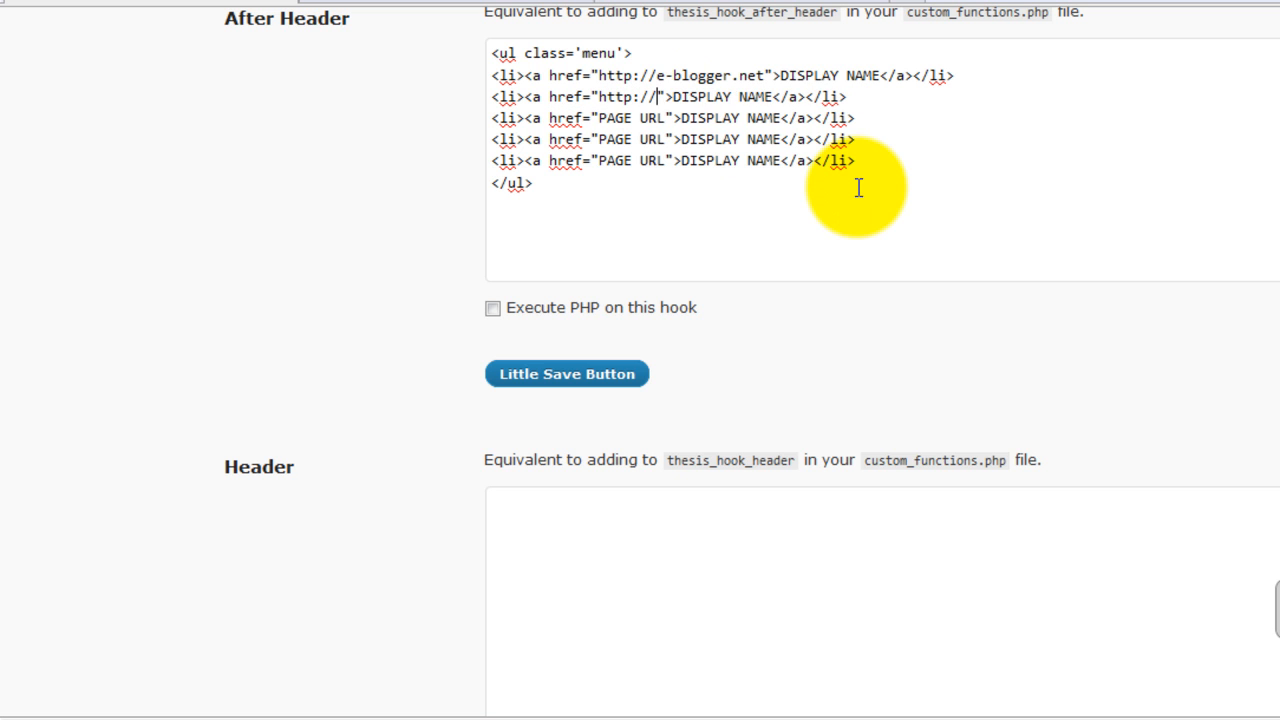
{"action": "type", "text": "mrcustomiz"}
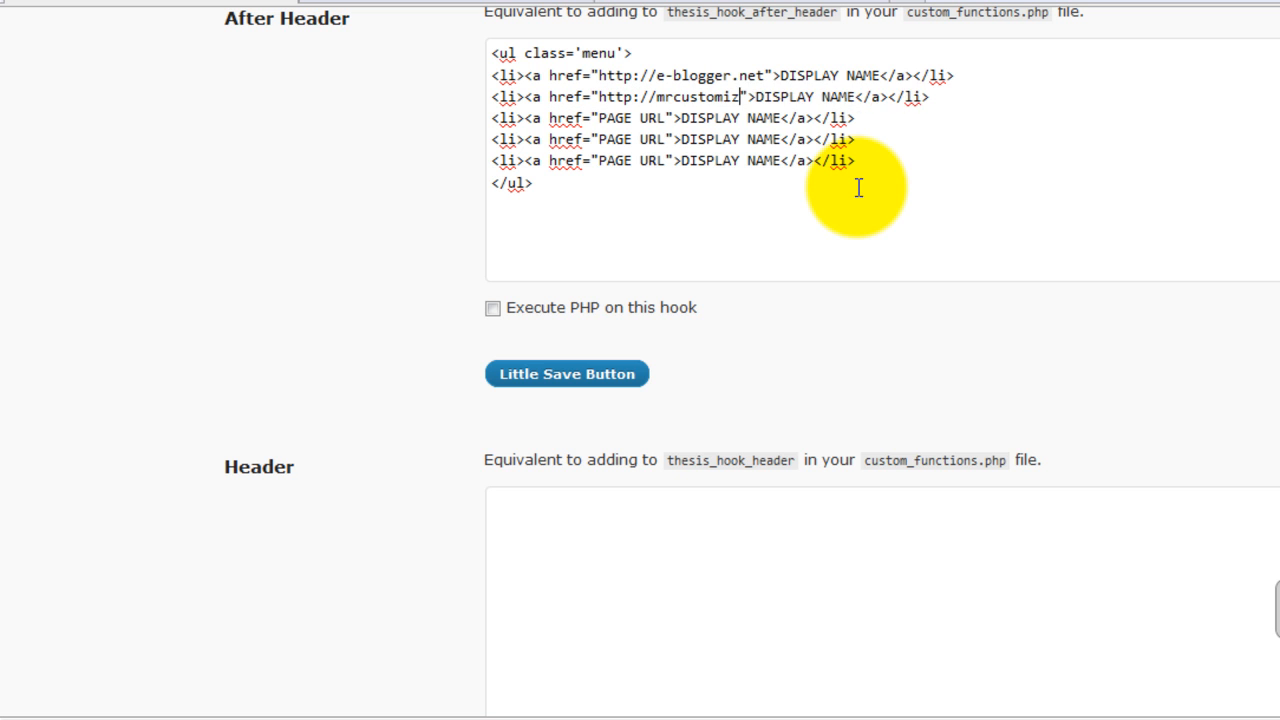
{"action": "type", "text": "er.com"}
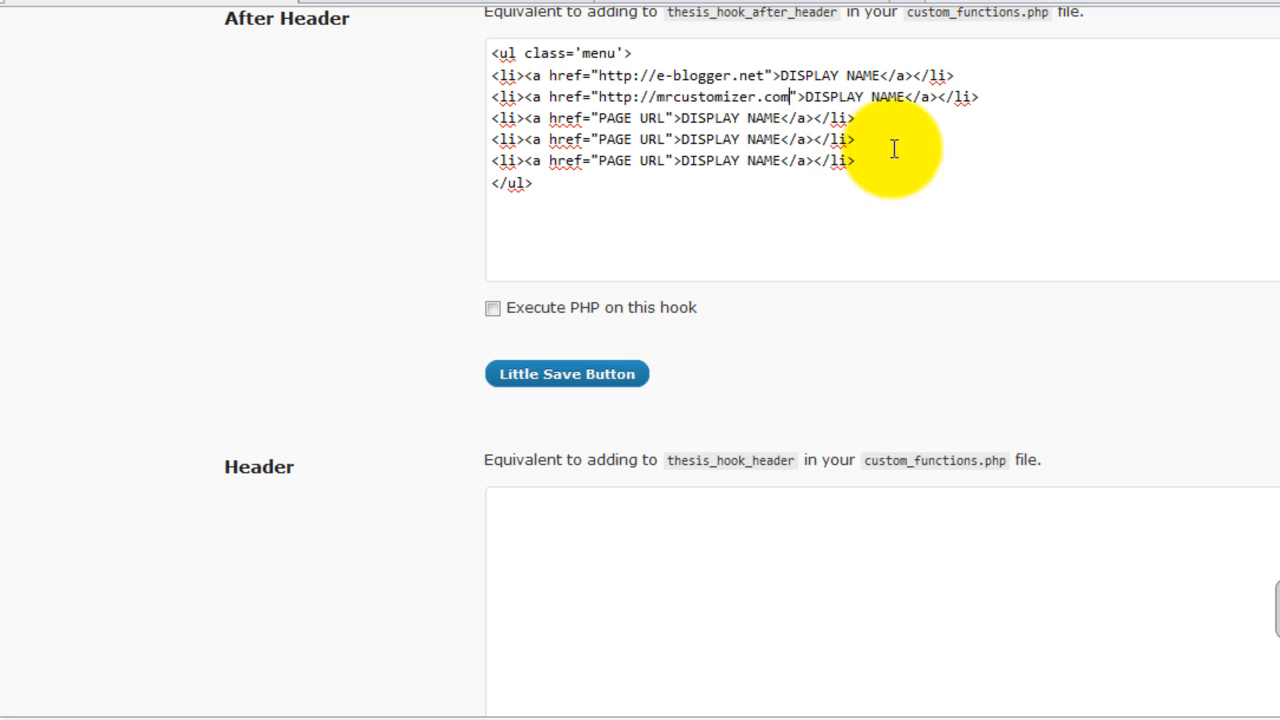
{"action": "left_click_drag", "start_coordinate": [880, 160], "coordinate": [435, 115]}
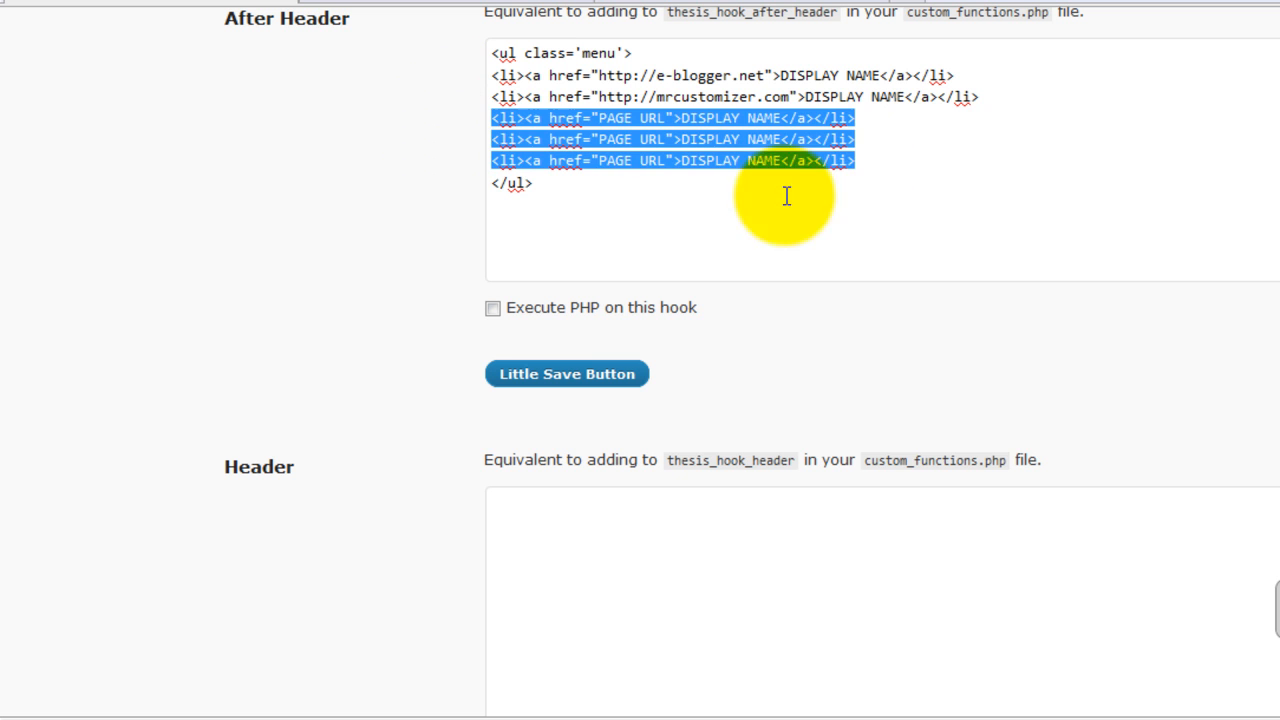
- Delete the three unused placeholder items and label the two links e-Blogger and MrCustomizer
{"action": "key", "text": "Delete"}
{"action": "key", "text": "BackSpace"}
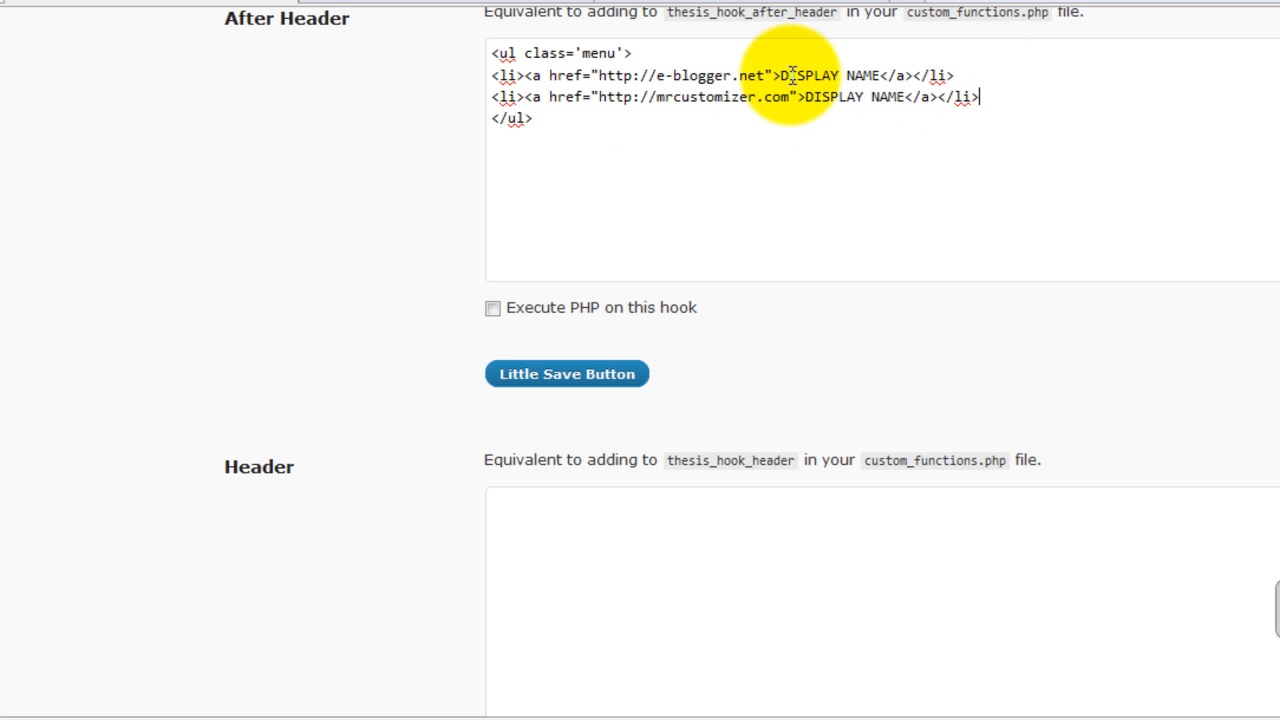
{"action": "left_click_drag", "start_coordinate": [780, 75], "coordinate": [880, 76]}
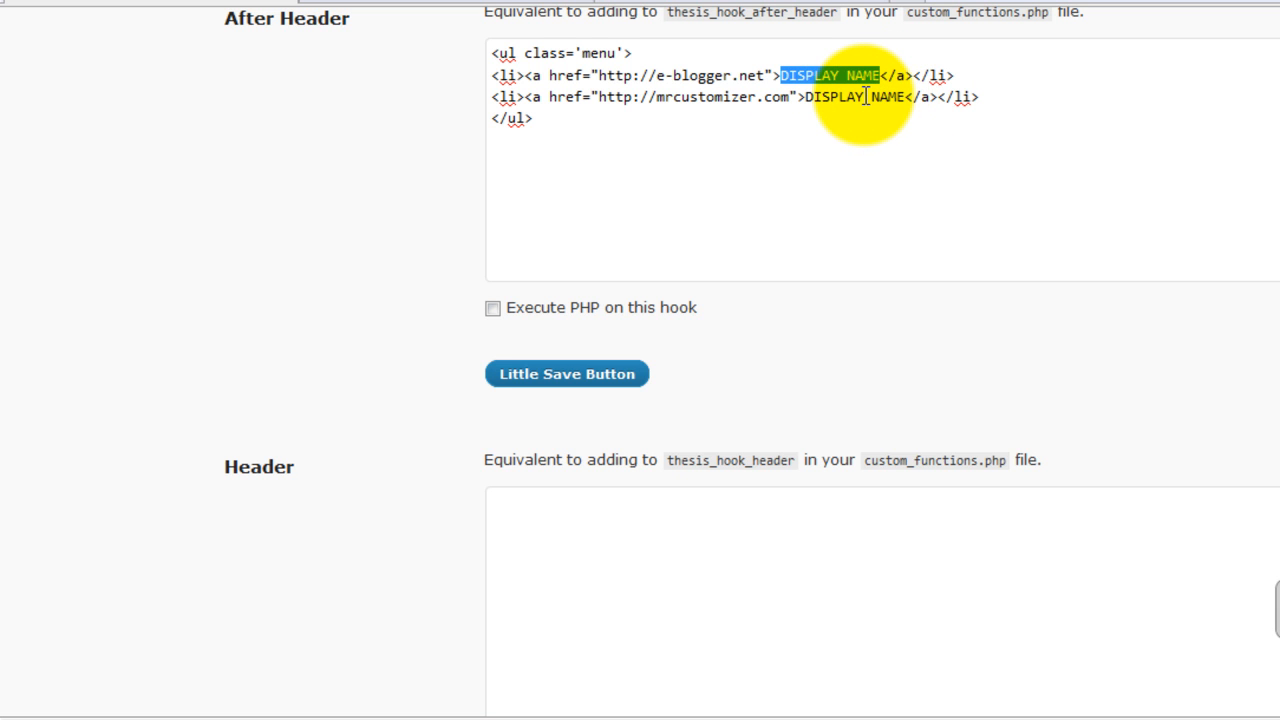
{"action": "type", "text": "e-Blogger"}
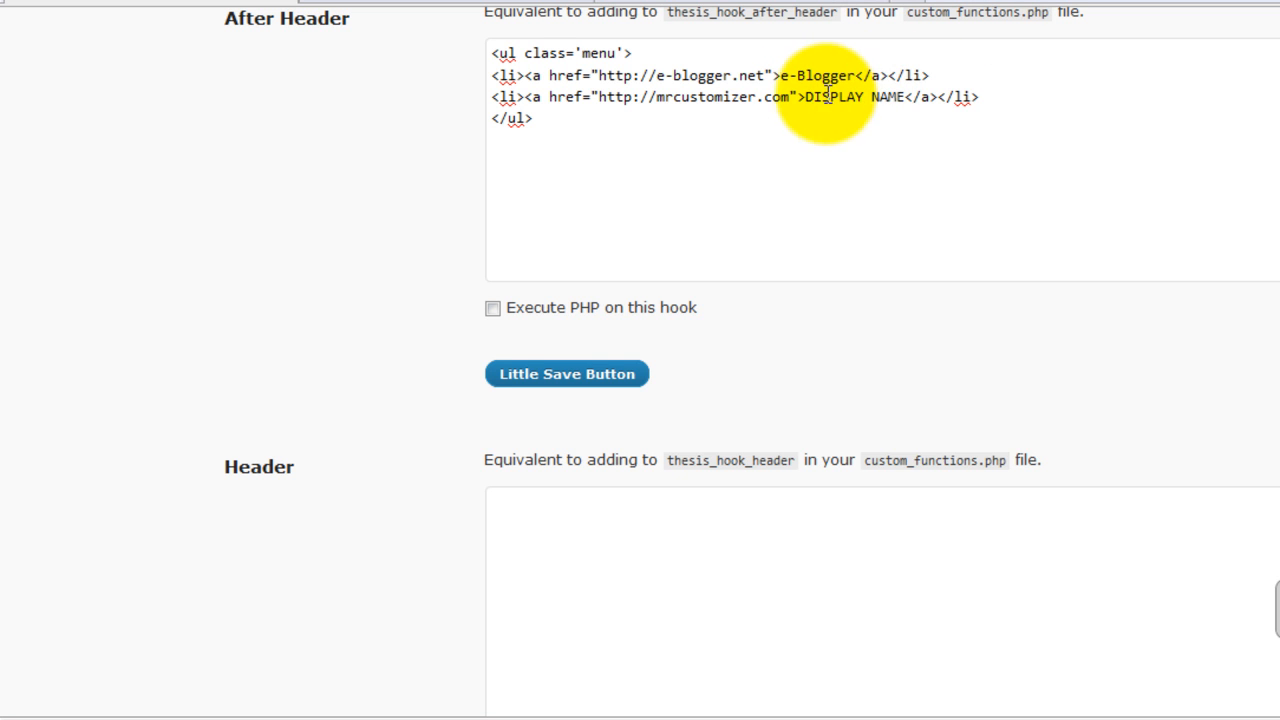
{"action": "left_click_drag", "start_coordinate": [806, 97], "coordinate": [903, 97]}
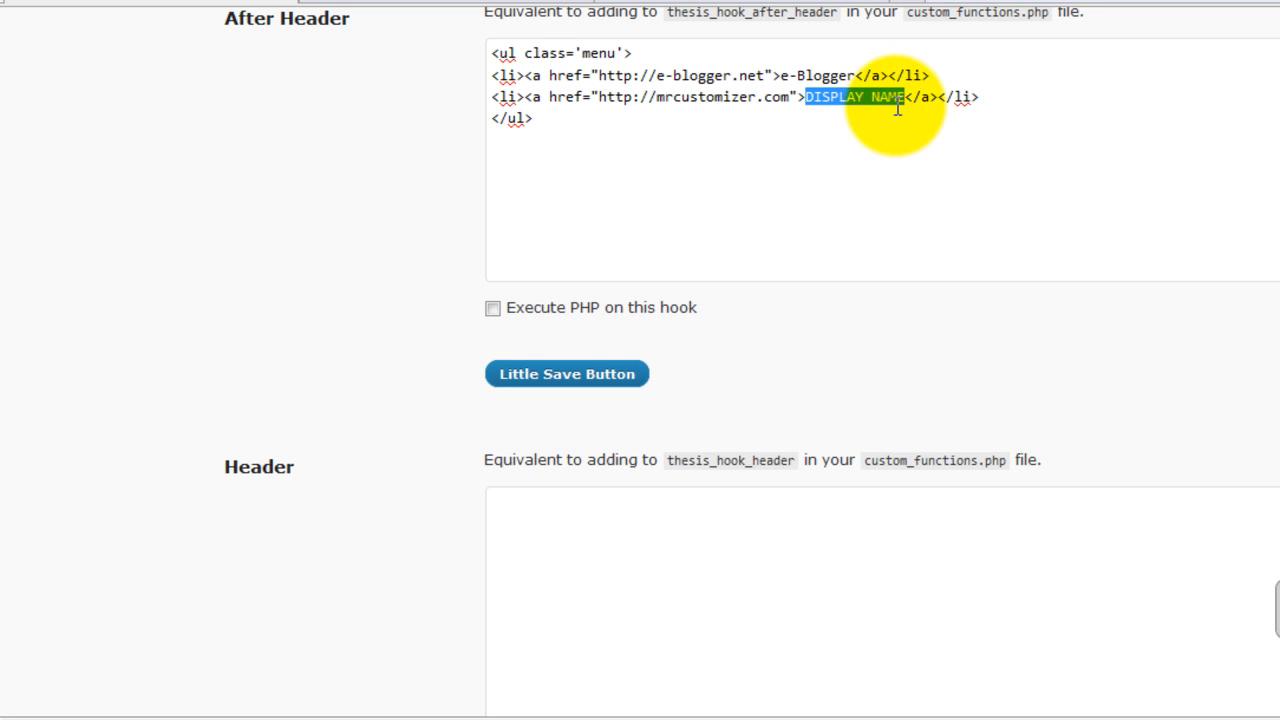
{"action": "type", "text": "MrCustomizer"}
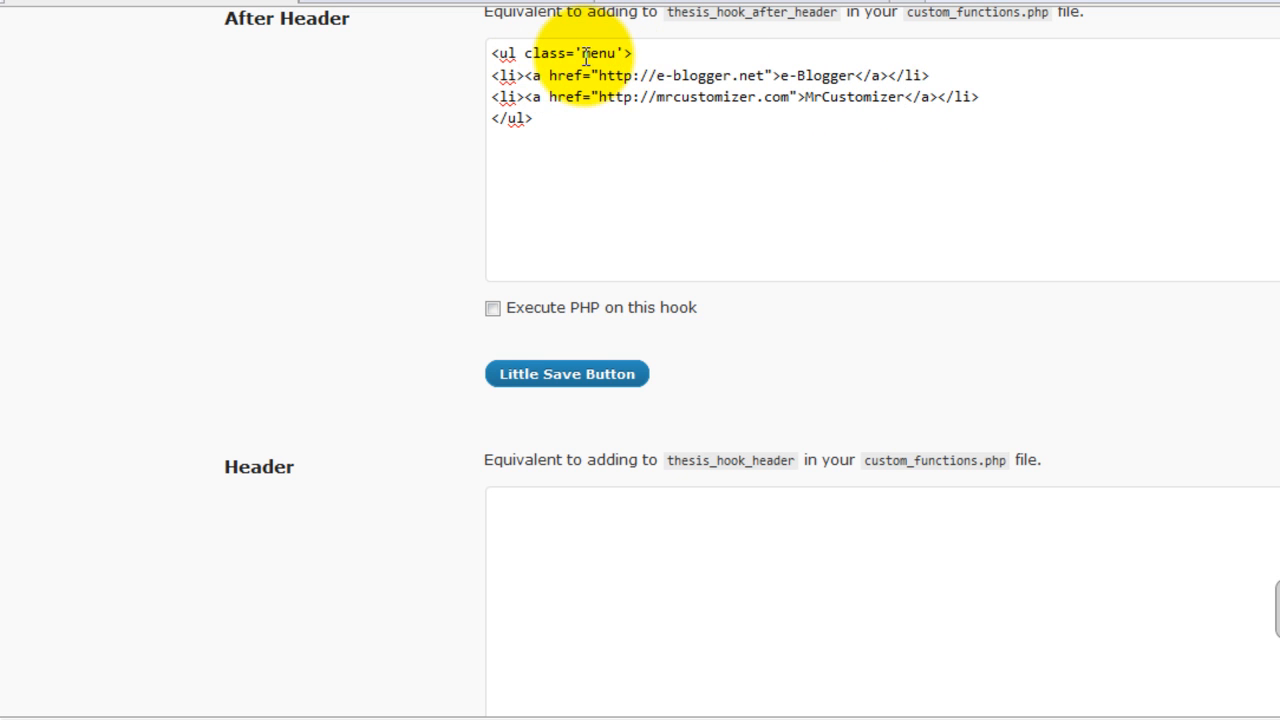
{"action": "left_click", "coordinate": [619, 53]}
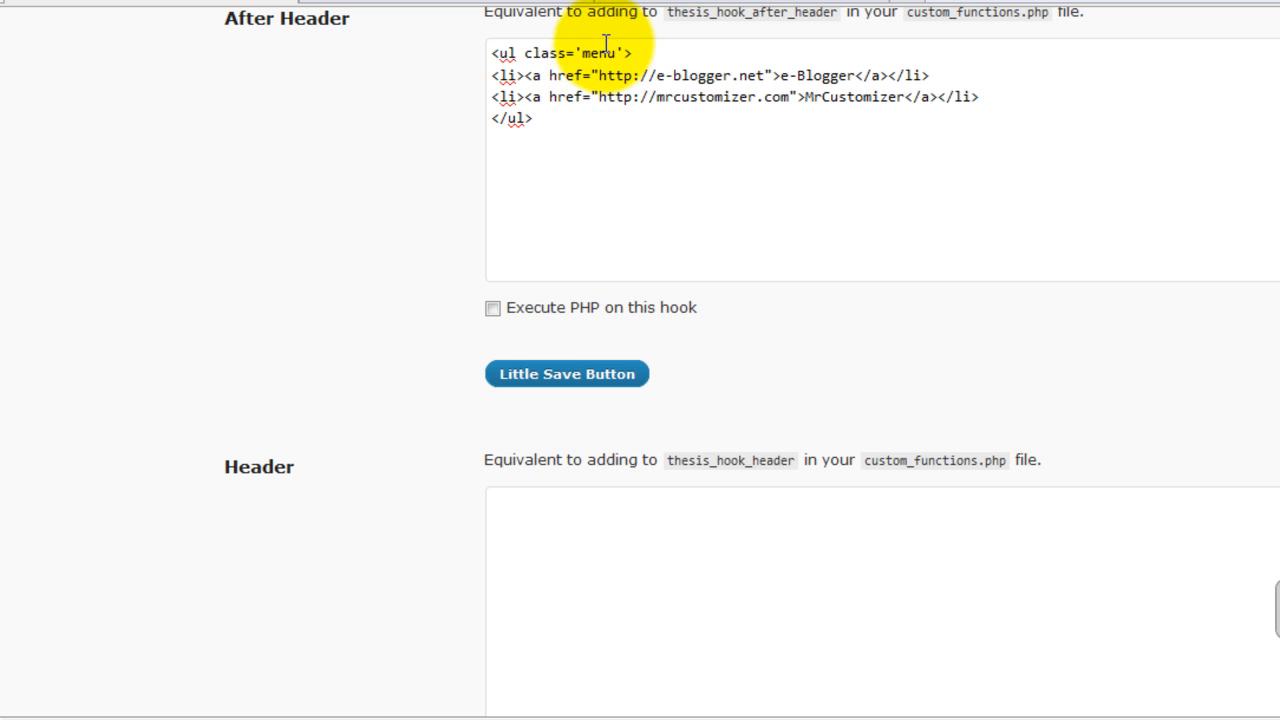
- Enable 'Execute PHP on this hook' for After Header and save the Thesis customizations
{"action": "left_click", "coordinate": [492, 308]}
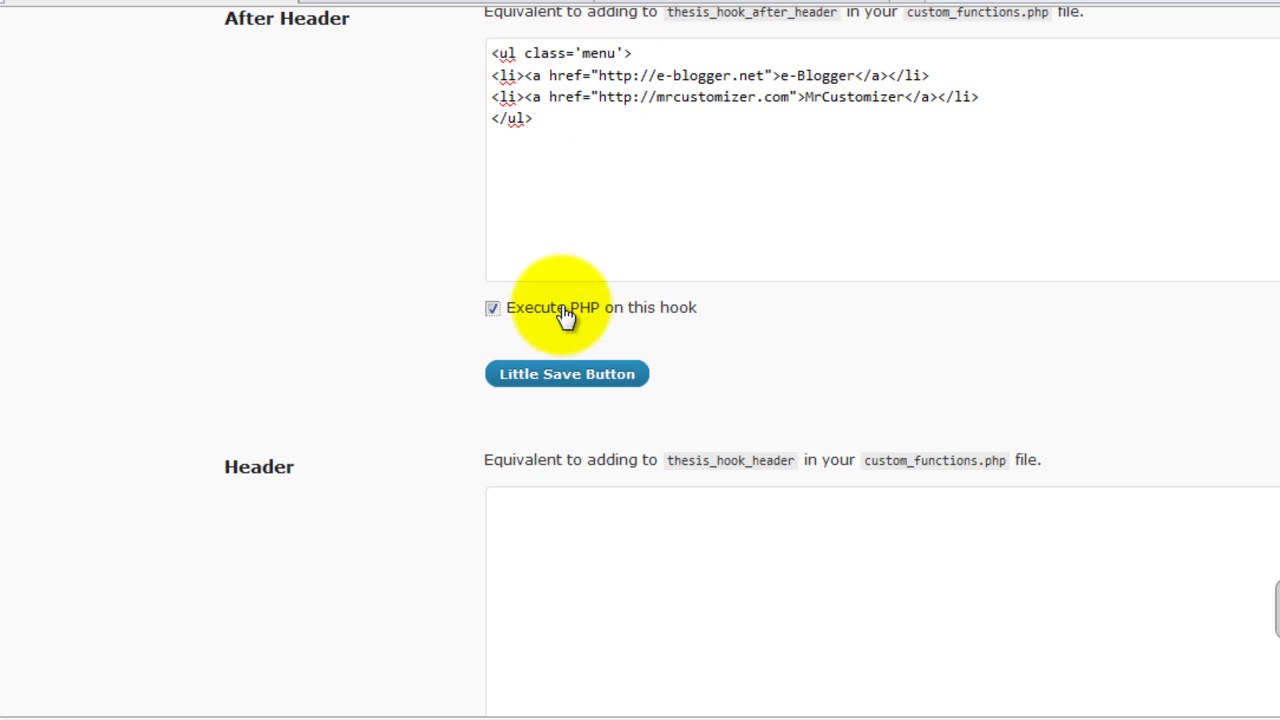
{"action": "left_click", "coordinate": [612, 385]}
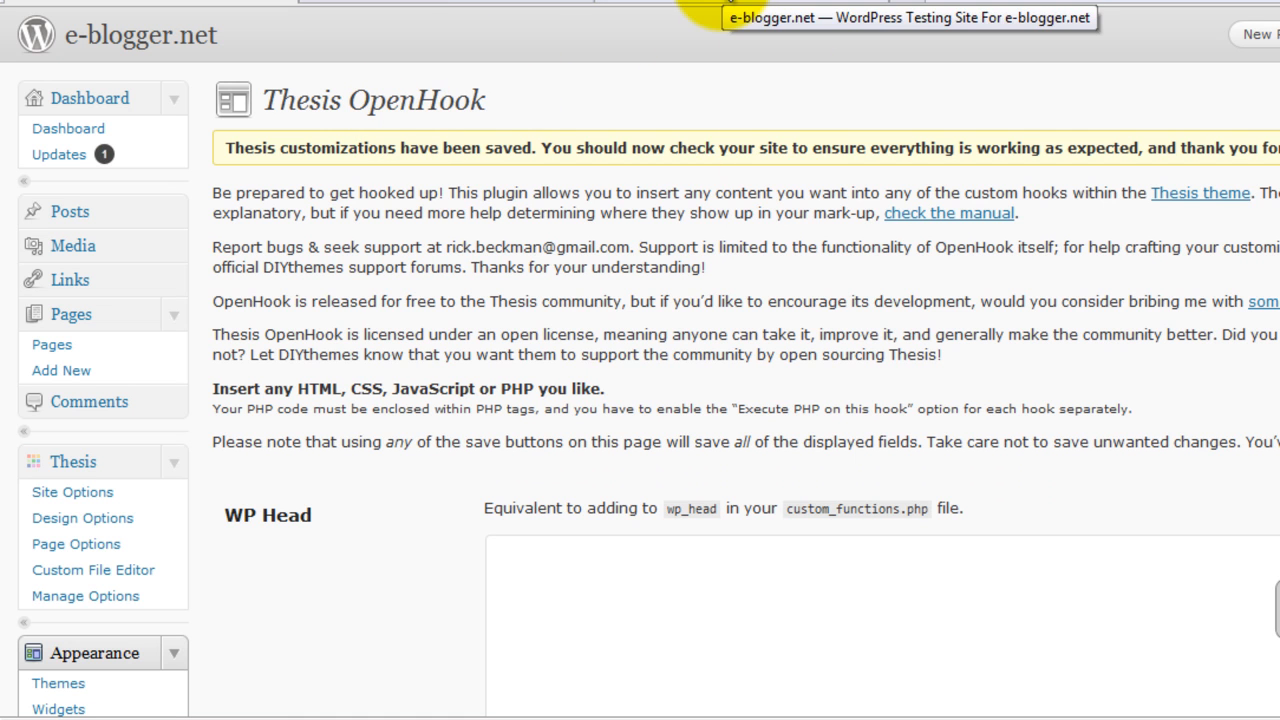
- View the live e-blogger.net site to check the new menu under the header
{"action": "left_click", "coordinate": [700, 10]}
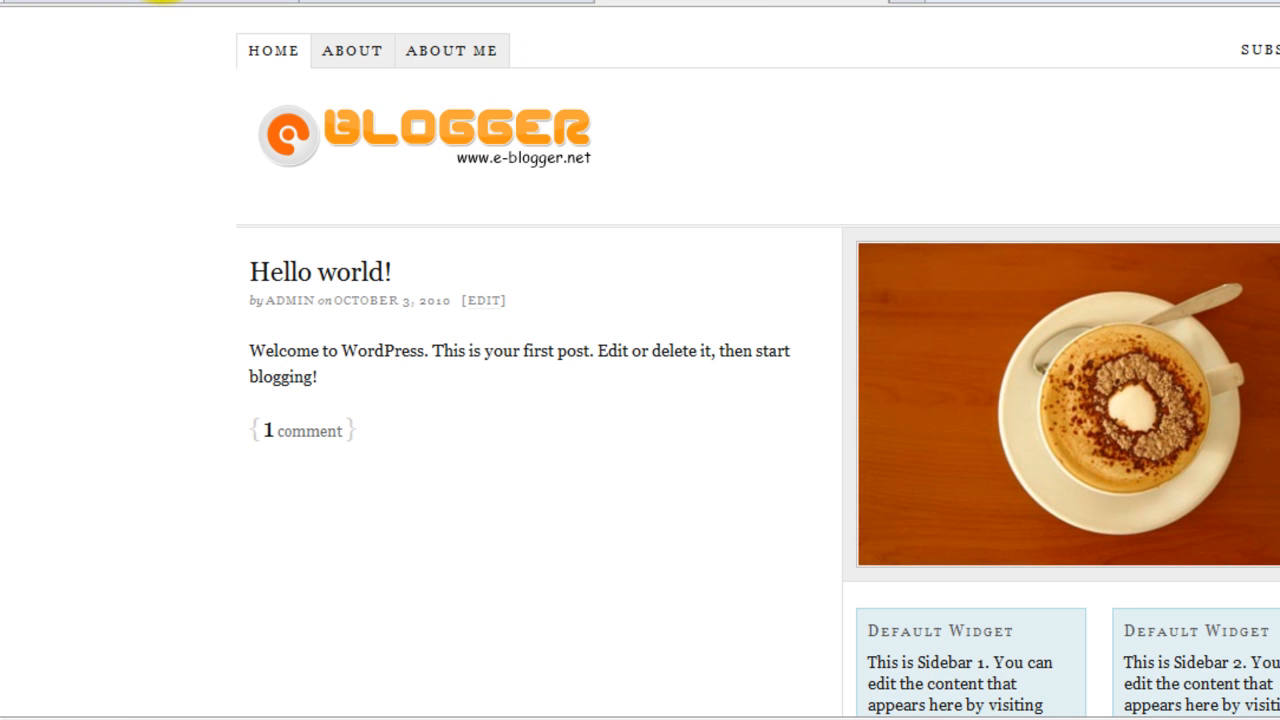